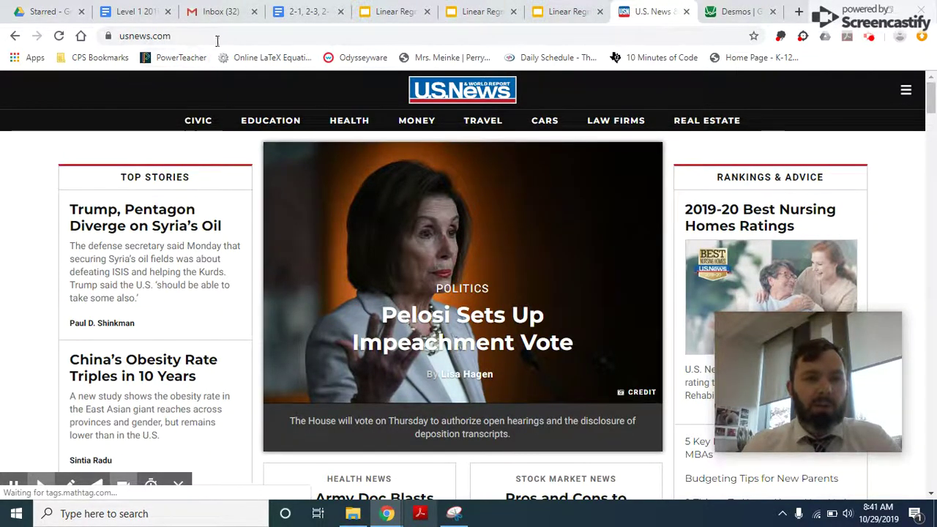
# Step: Open the National Universities rankings in the U.S. News Education section and dismiss the newsletter sign-up pop-up
pyautogui.click(265, 126)
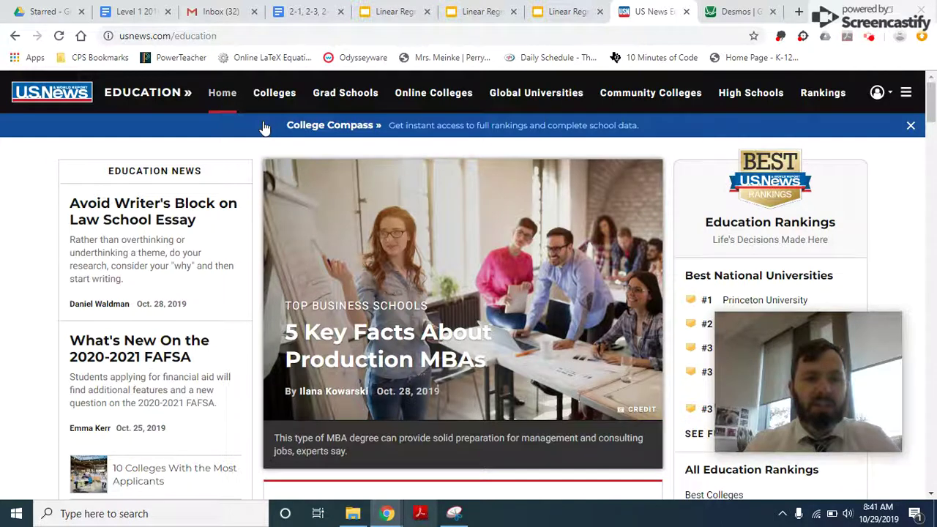
pyautogui.moveTo(275, 99)
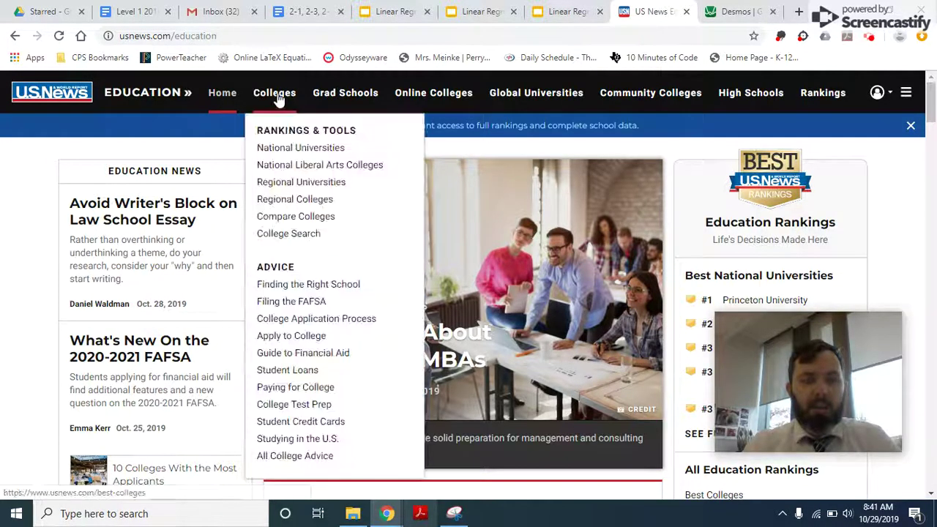
pyautogui.click(290, 150)
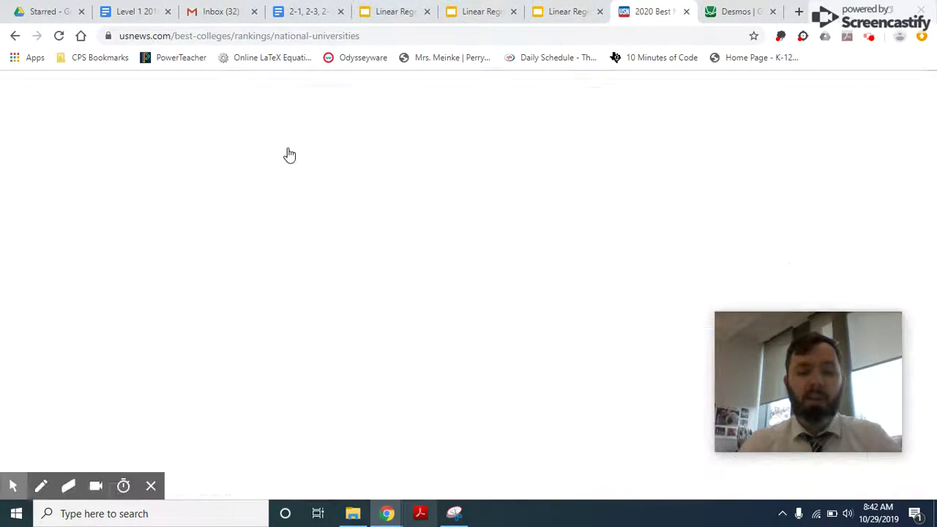
pyautogui.scroll(-6, 384, 403)
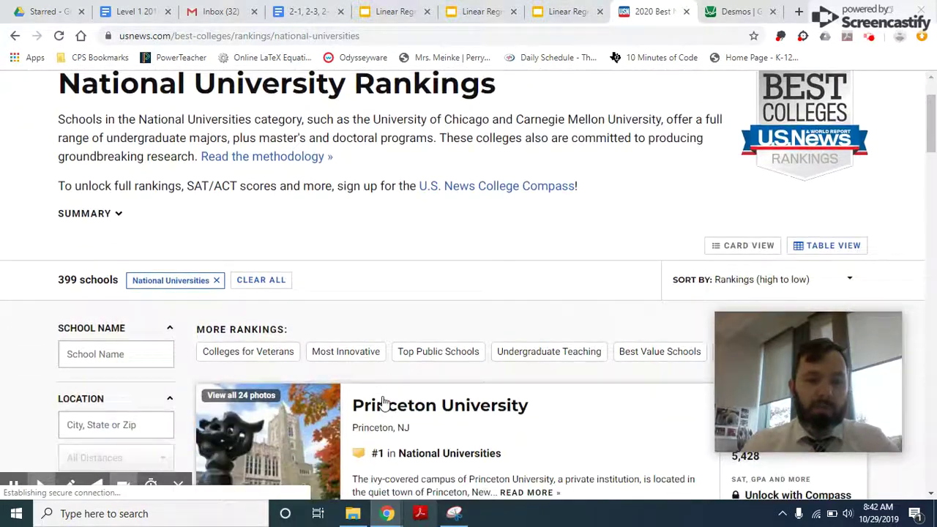
pyautogui.scroll(3, 383, 403)
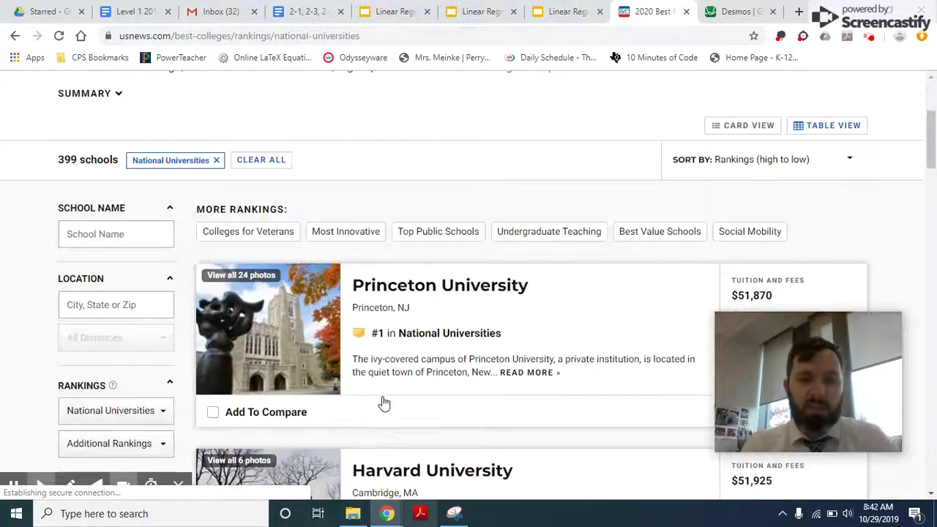
pyautogui.scroll(1, 383, 403)
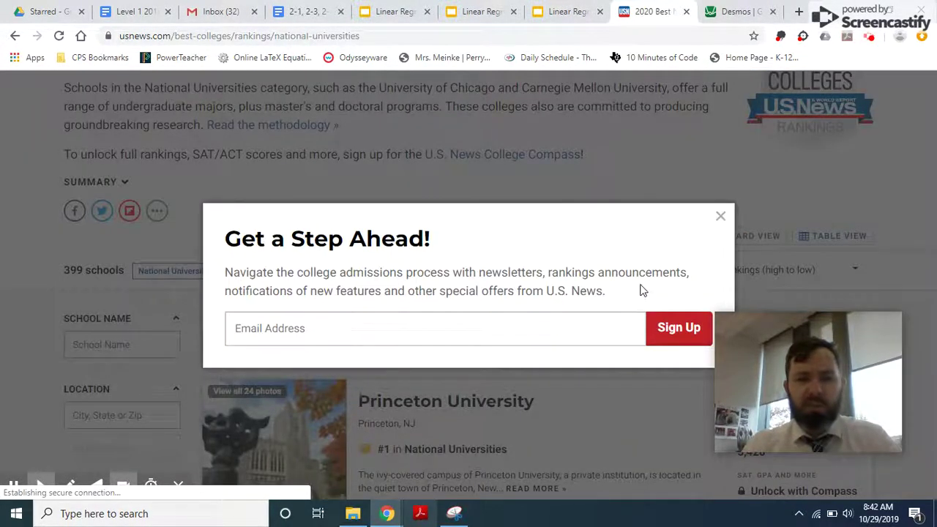
pyautogui.click(719, 216)
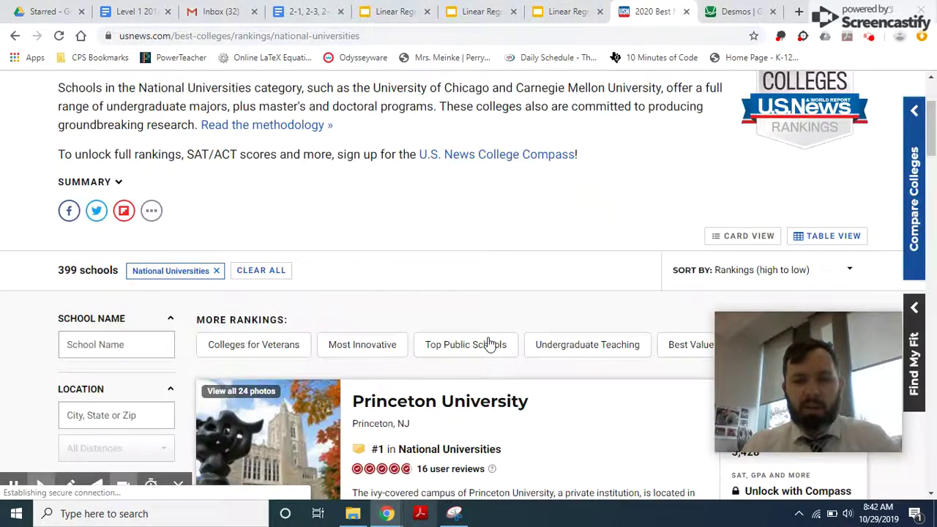
# Step: Filter the rankings by Undergraduate Teaching and look through the tuition and enrollment of the listed schools
pyautogui.click(575, 353)
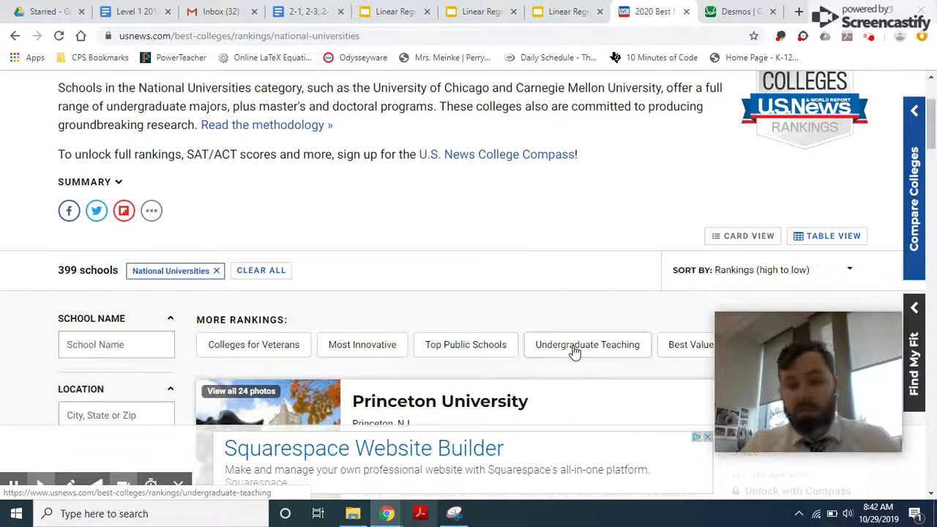
pyautogui.click(575, 352)
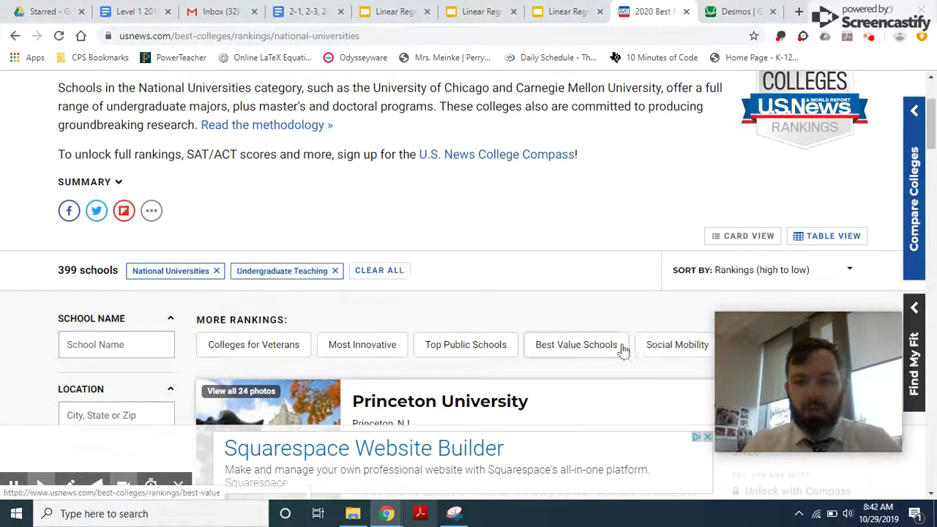
pyautogui.scroll(-2, 588, 241)
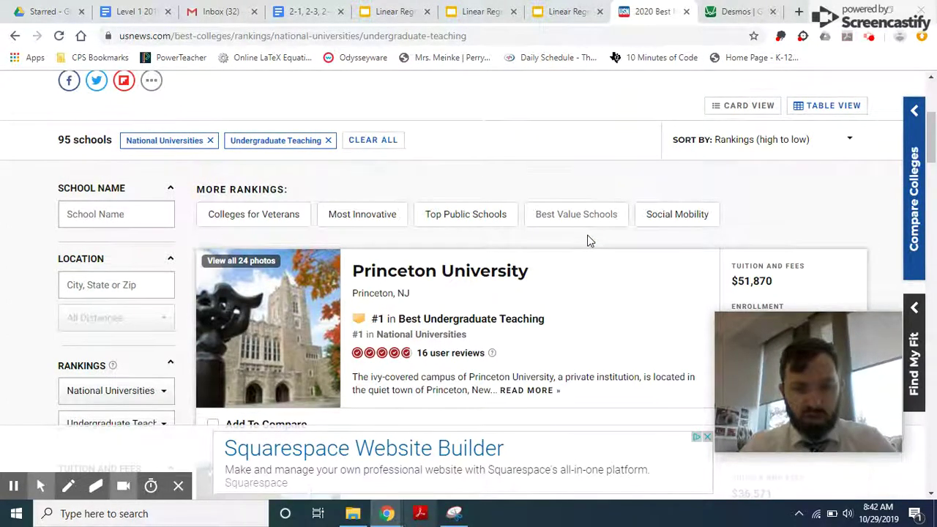
pyautogui.scroll(-1, 590, 240)
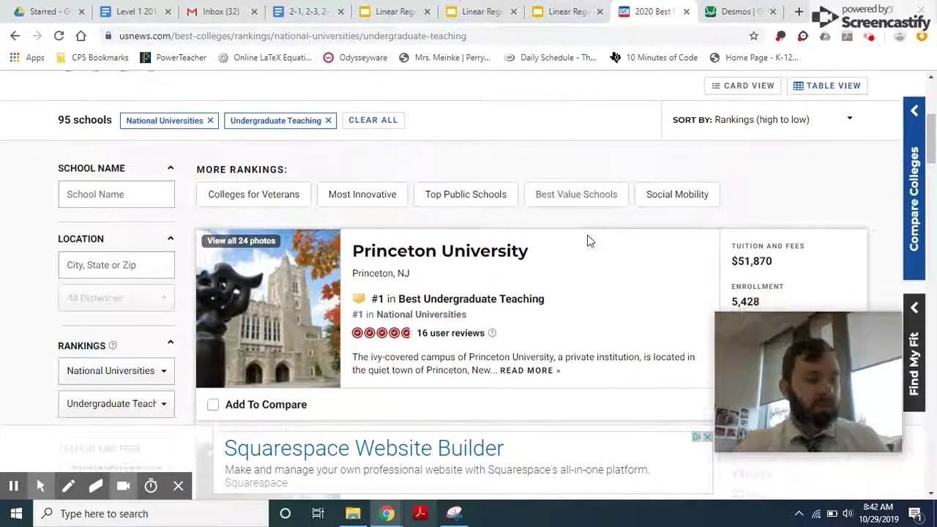
pyautogui.scroll(-2, 590, 240)
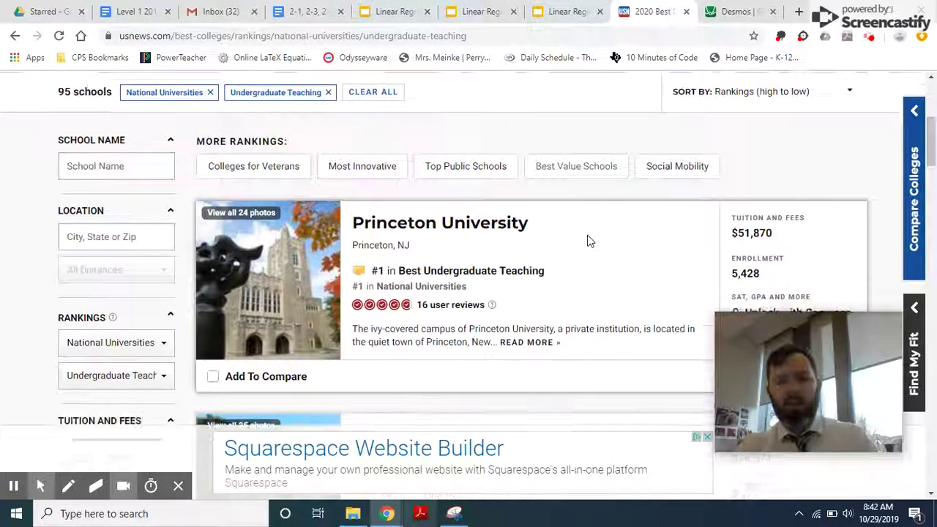
pyautogui.scroll(-8, 590, 241)
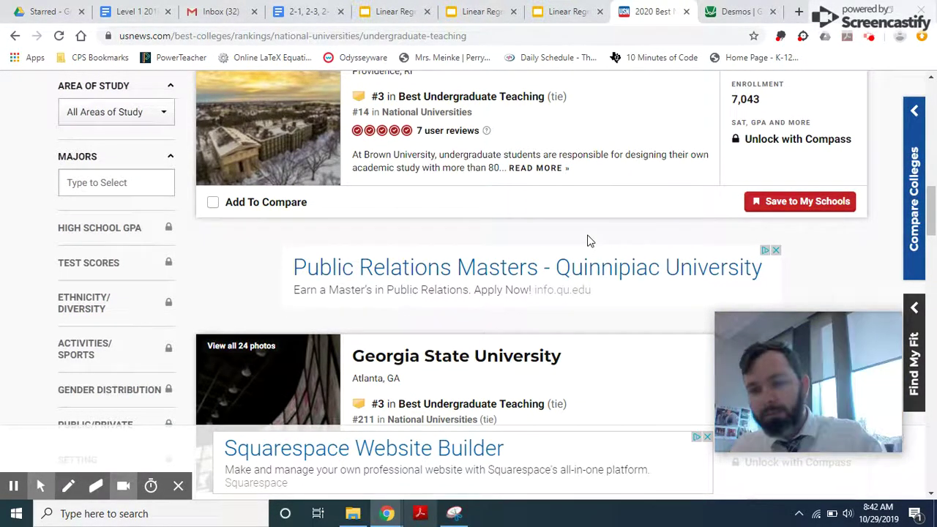
pyautogui.scroll(-3, 590, 241)
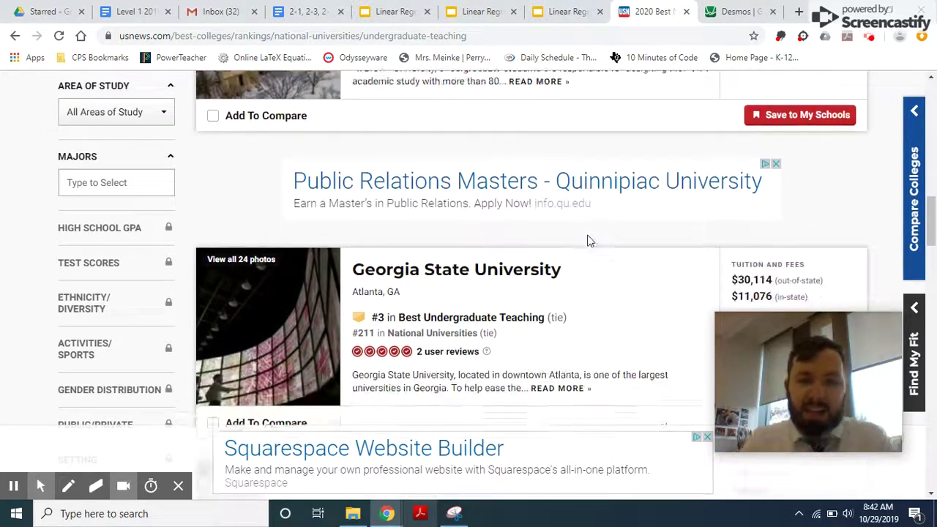
pyautogui.scroll(10, 590, 241)
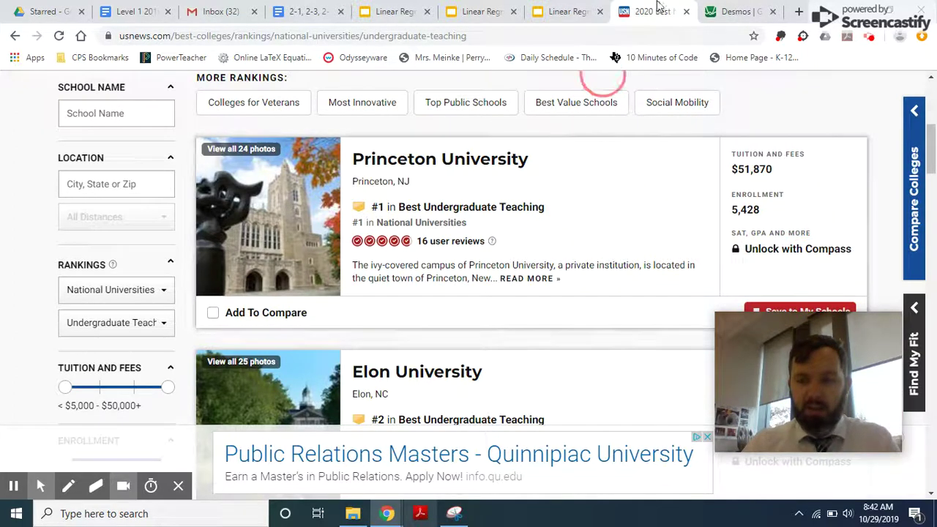
# Step: Switch to the Desmos tuition and enrollment scatter plot and show the line y = -0.82x + 50016.34 on the graph
pyautogui.click(734, 14)
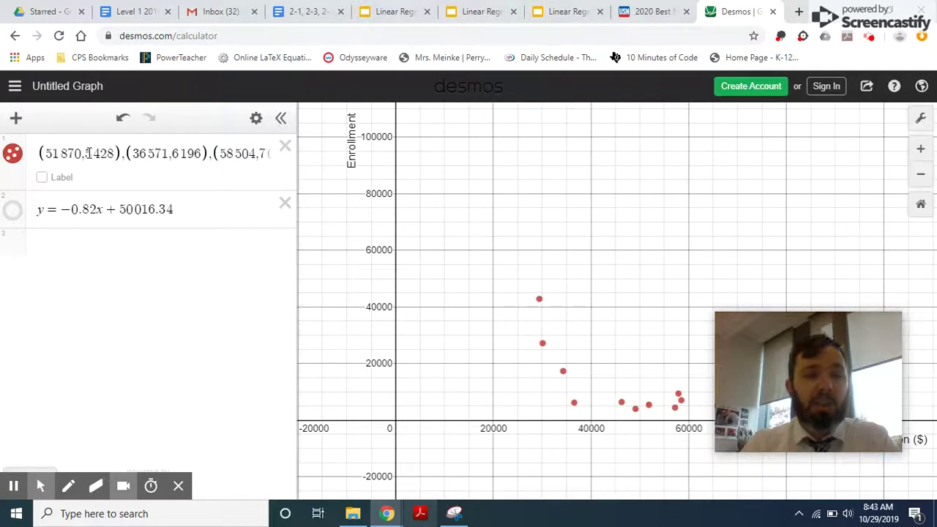
pyautogui.moveTo(776, 387)
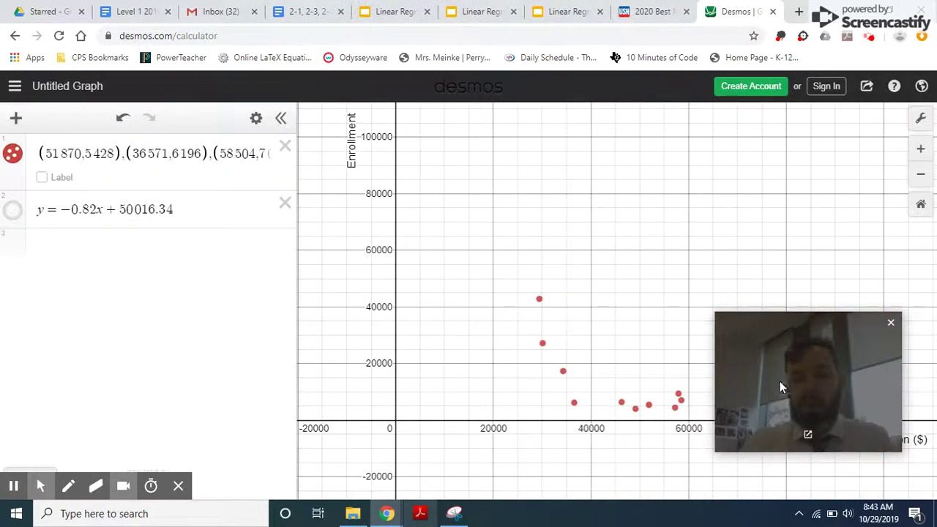
pyautogui.moveTo(789, 360); pyautogui.dragTo(769, 168)
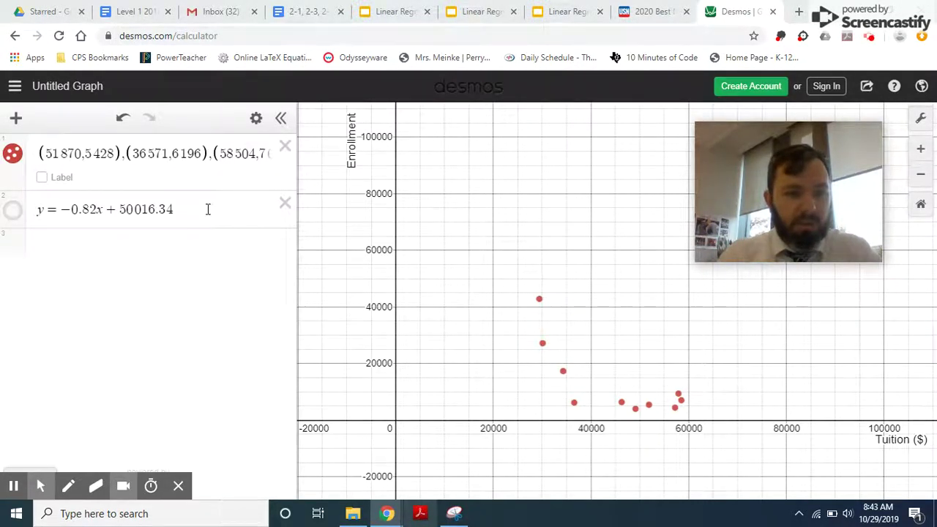
pyautogui.click(11, 217)
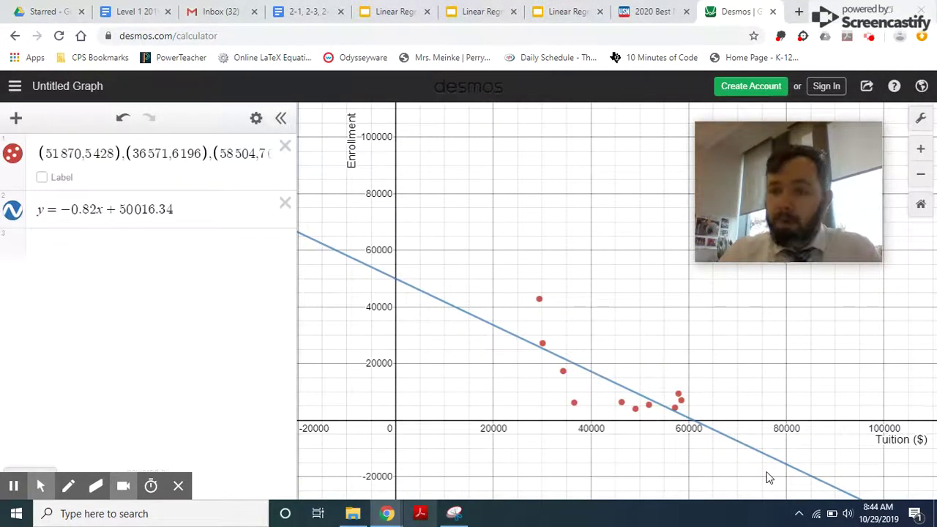
pyautogui.click(13, 216)
pyautogui.click(12, 213)
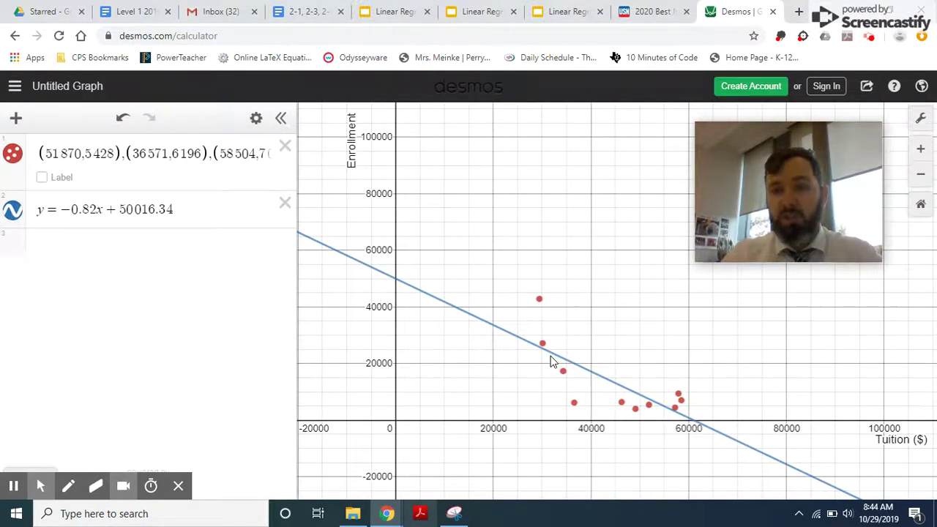
# Step: Open the graph settings and examine the label fields of the x-axis and y-axis
pyautogui.click(919, 123)
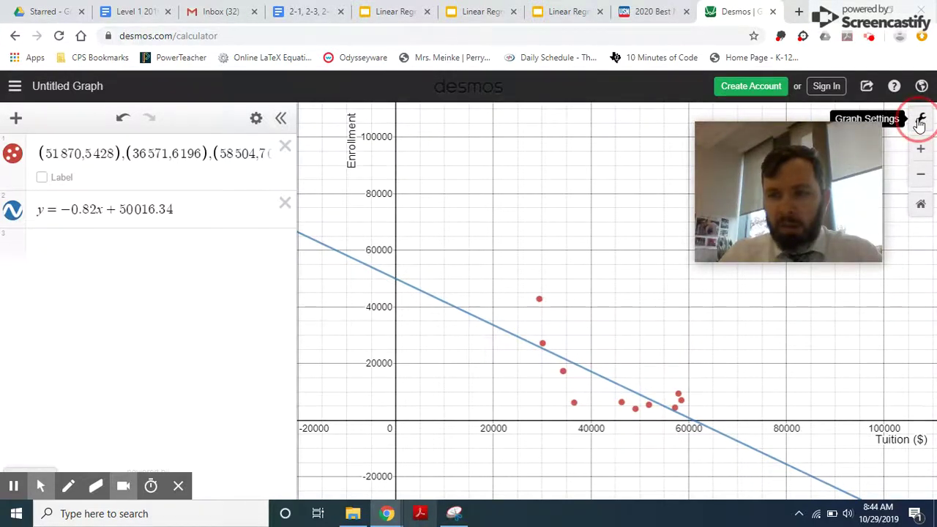
pyautogui.moveTo(797, 149); pyautogui.dragTo(576, 137)
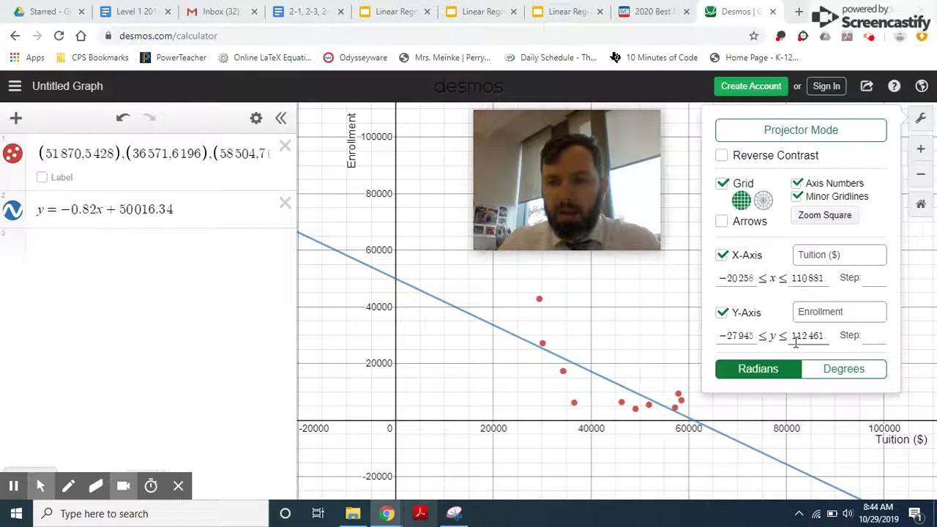
pyautogui.moveTo(857, 254); pyautogui.dragTo(796, 255)
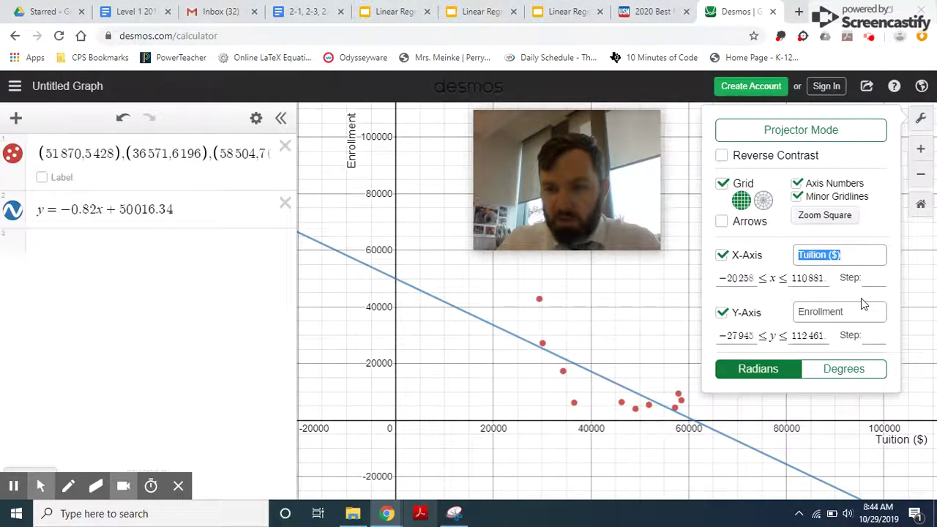
pyautogui.moveTo(859, 308); pyautogui.dragTo(774, 299)
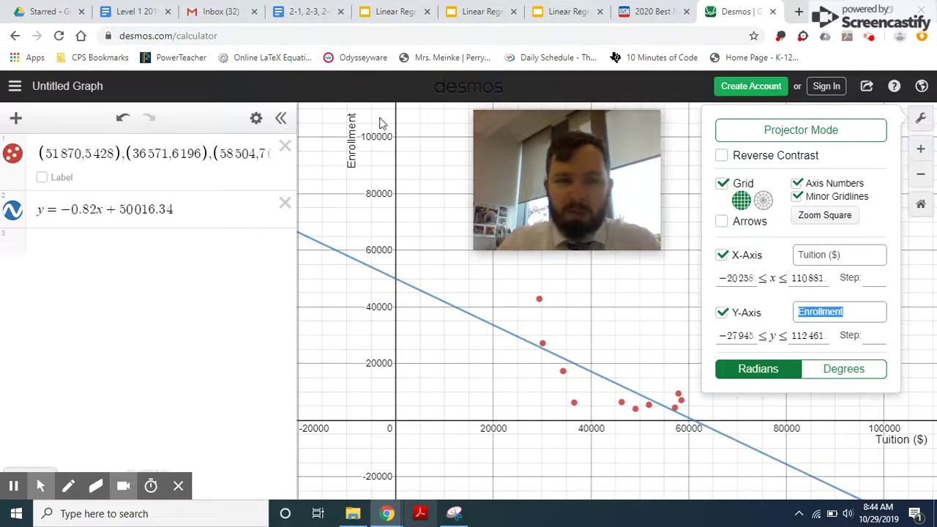
pyautogui.click(853, 311)
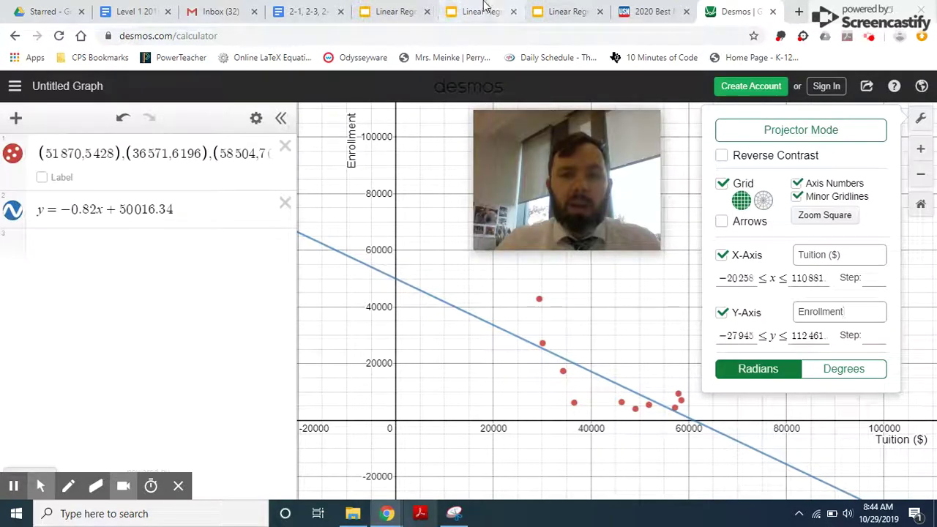
pyautogui.moveTo(591, 249)
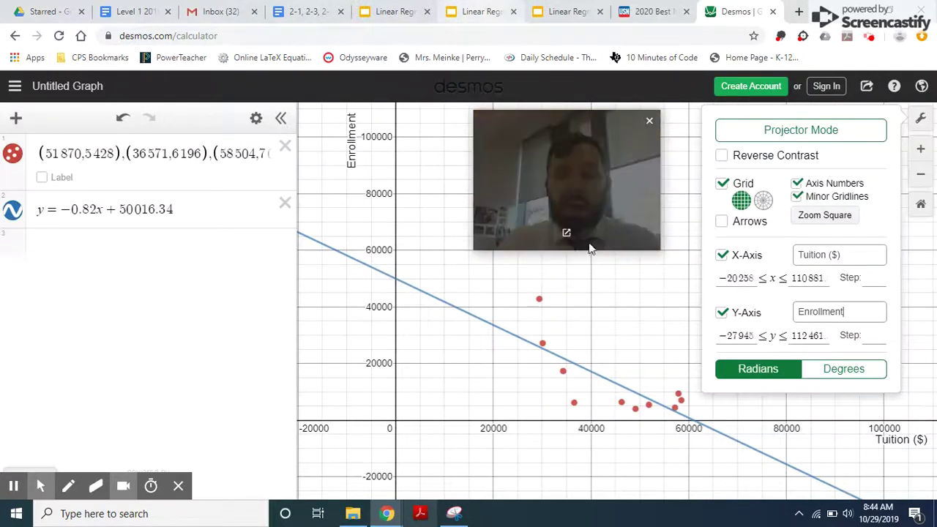
# Step: Switch to the Linear Regression Project Example presentation in Google Slides, reload it and view the slide titled The Data
pyautogui.click(554, 9)
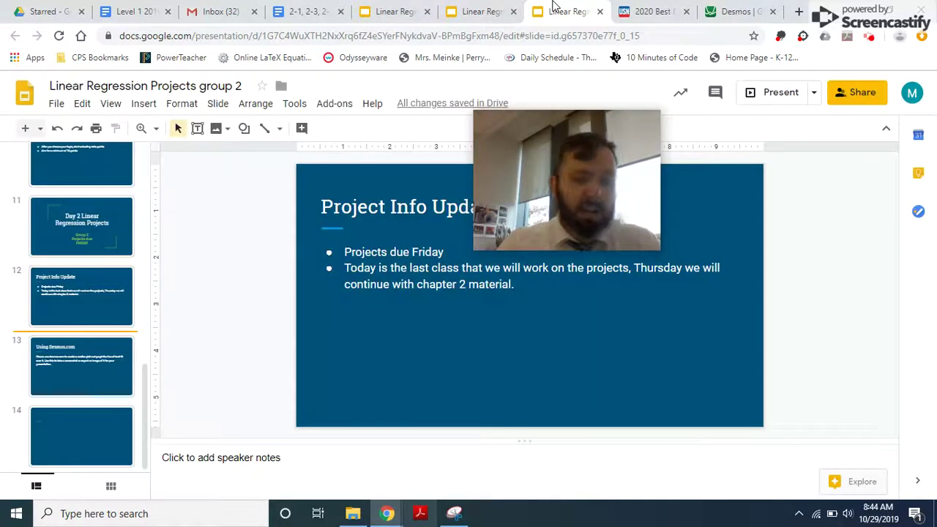
pyautogui.click(470, 9)
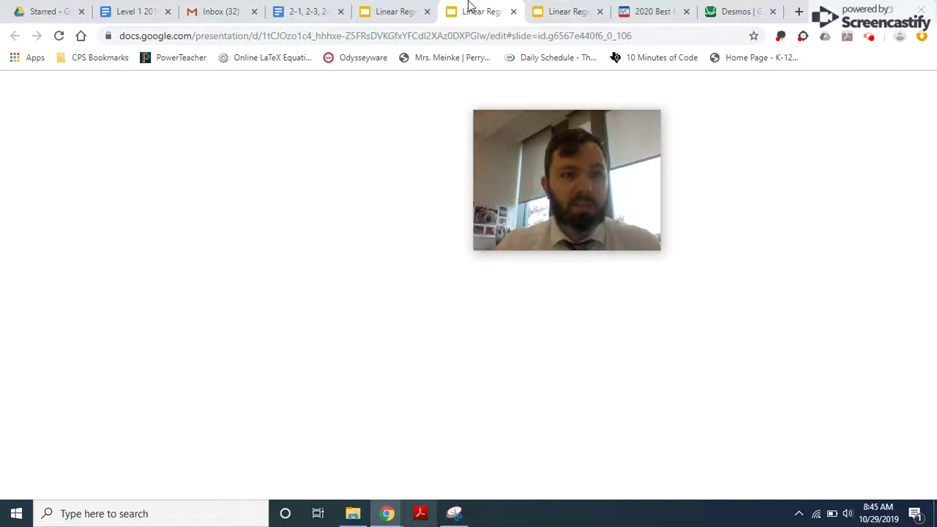
pyautogui.click(58, 36)
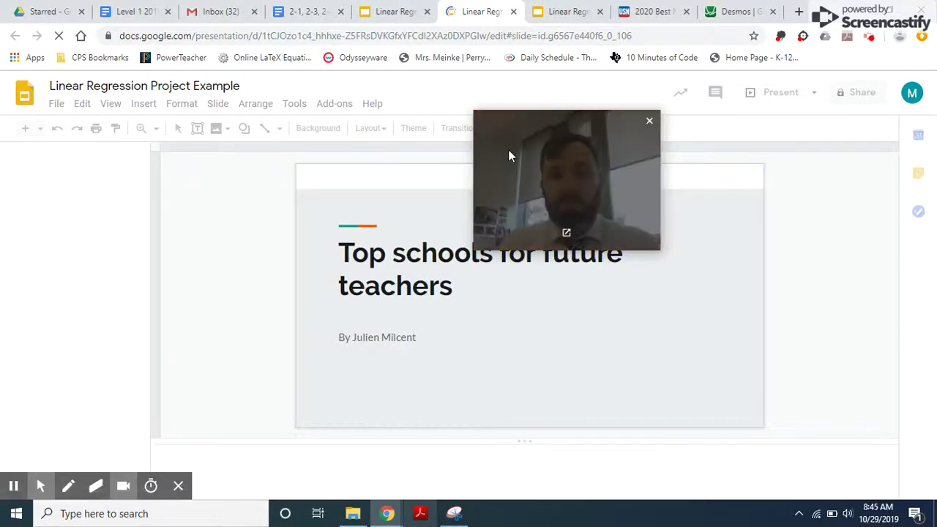
pyautogui.moveTo(526, 142); pyautogui.dragTo(679, 90)
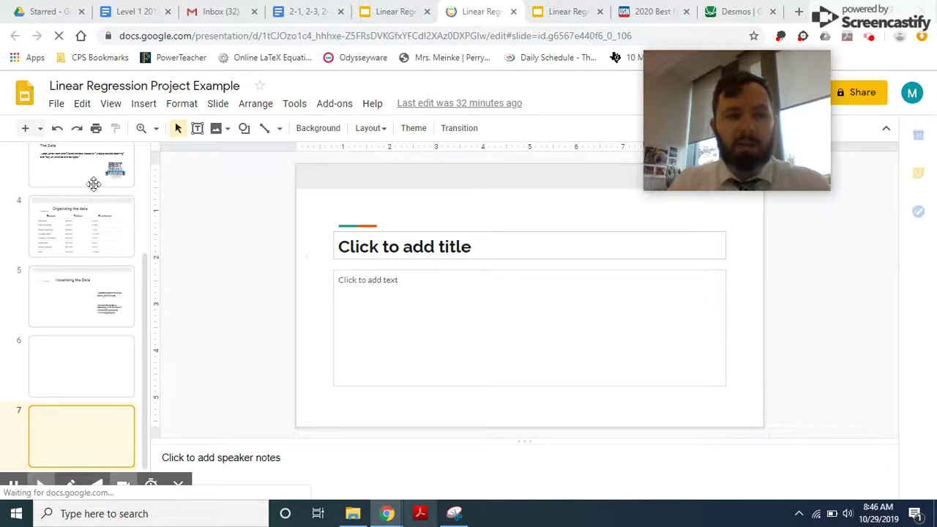
pyautogui.click(97, 174)
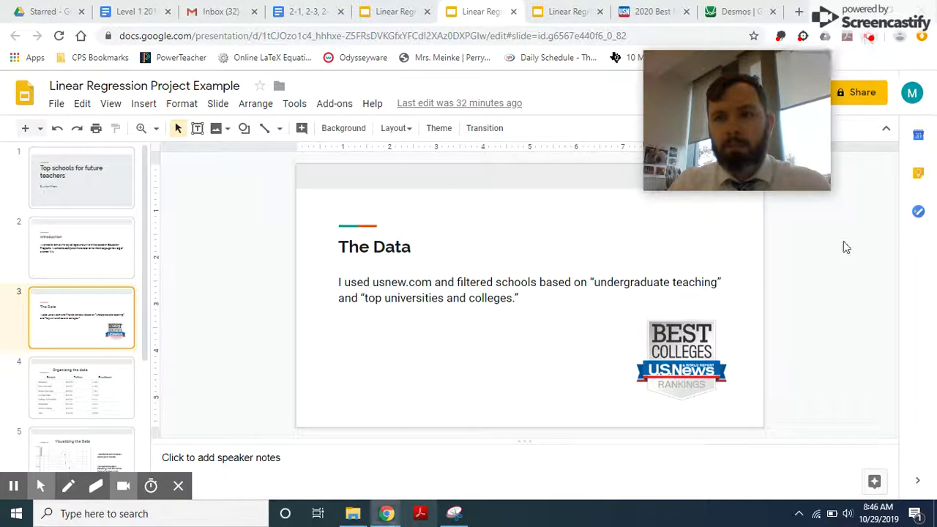
# Step: Go to the desktop and preview the open Chrome windows
pyautogui.click(772, 93)
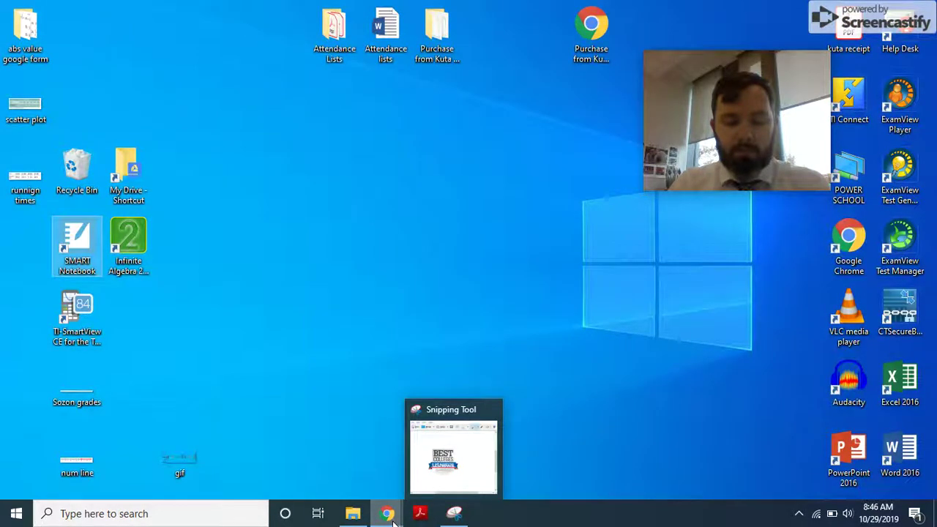
pyautogui.moveTo(390, 516)
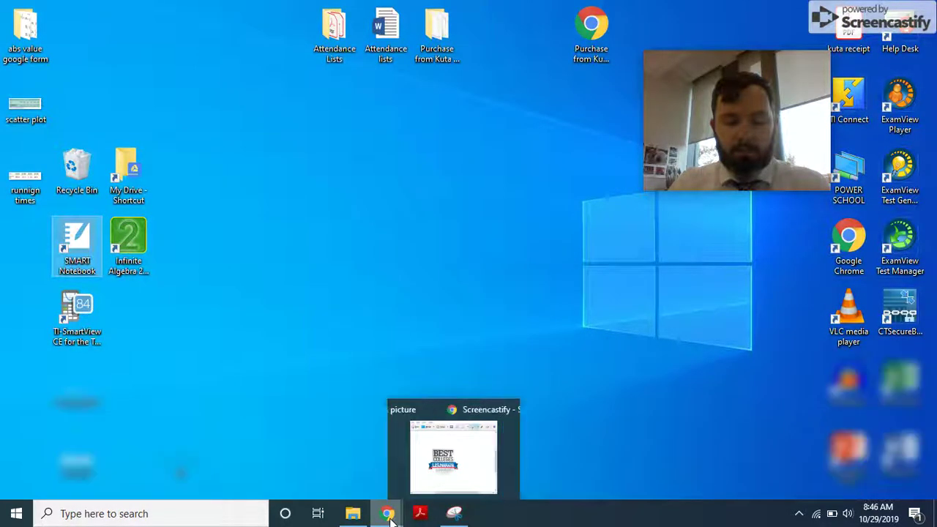